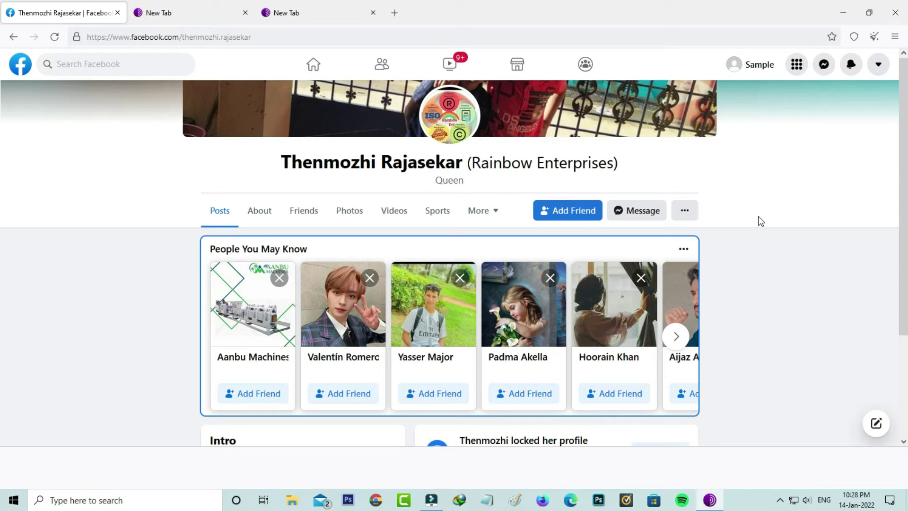
Step: Send a friend request from the locked profile page via Add Friend
click(547, 213)
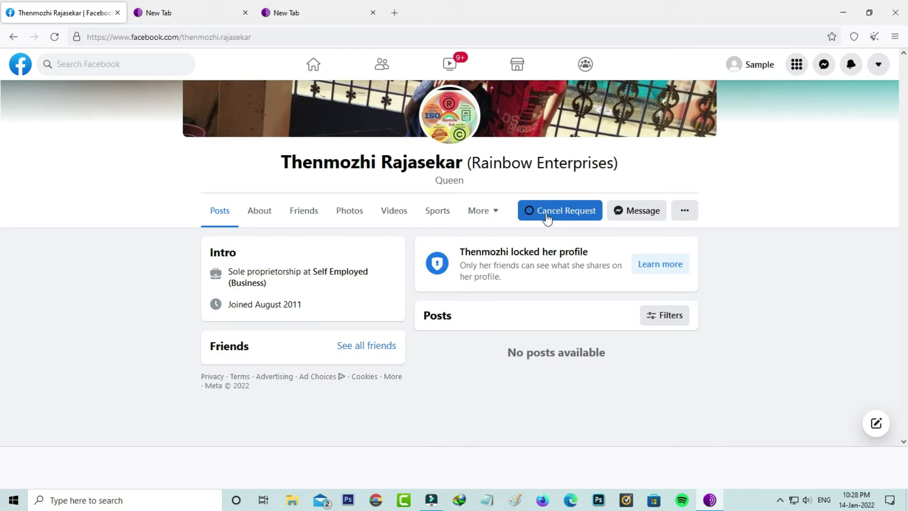